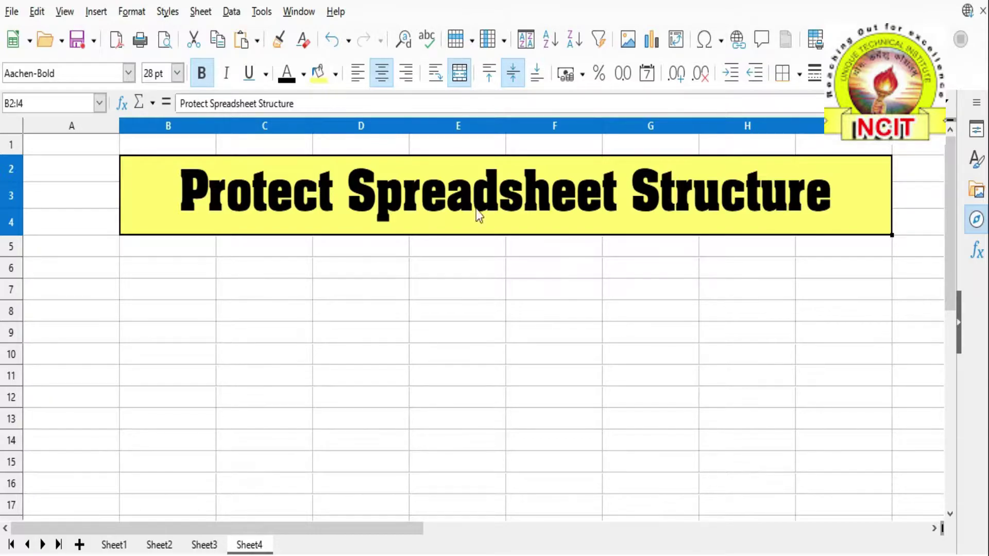
In the student marks workbook, open the Tools menu listing the sheet and structure protection commands
{"action": "left_click", "coordinate": [262, 11]}
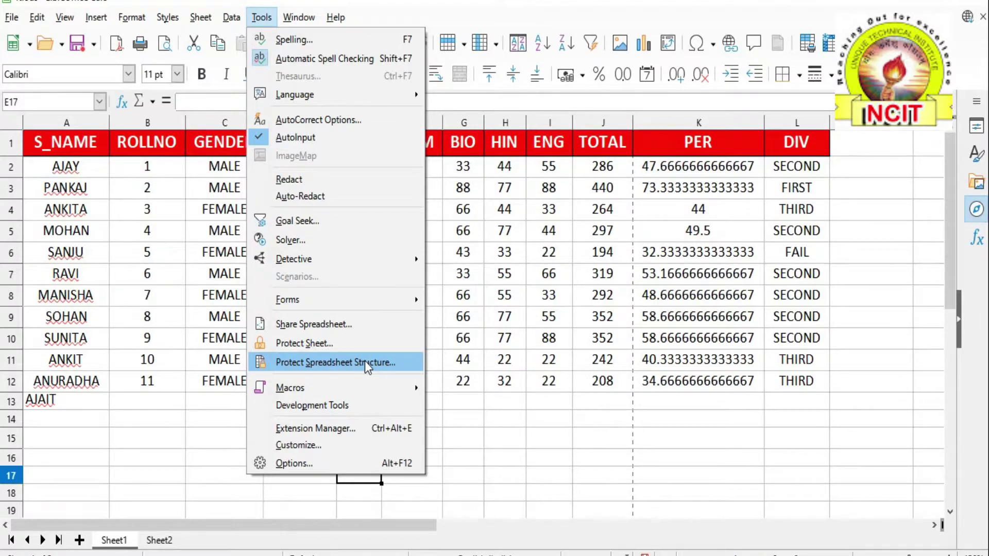
{"action": "left_click", "coordinate": [467, 438]}
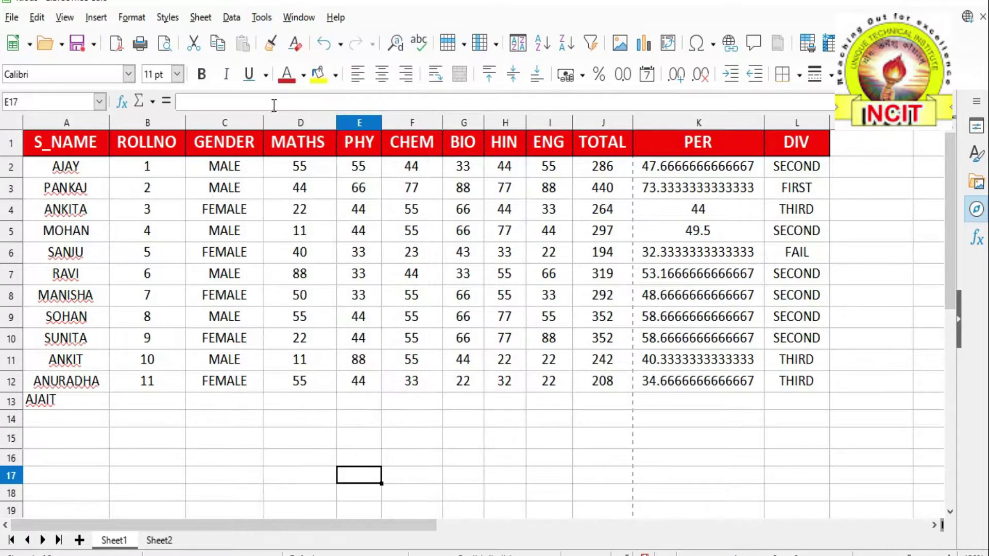
{"action": "left_click", "coordinate": [200, 18]}
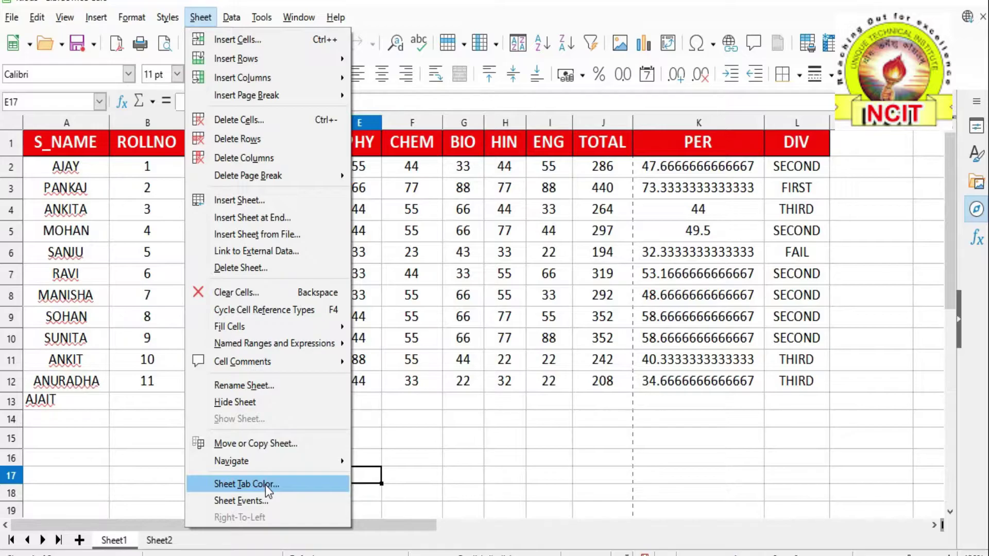
{"action": "left_click", "coordinate": [390, 437]}
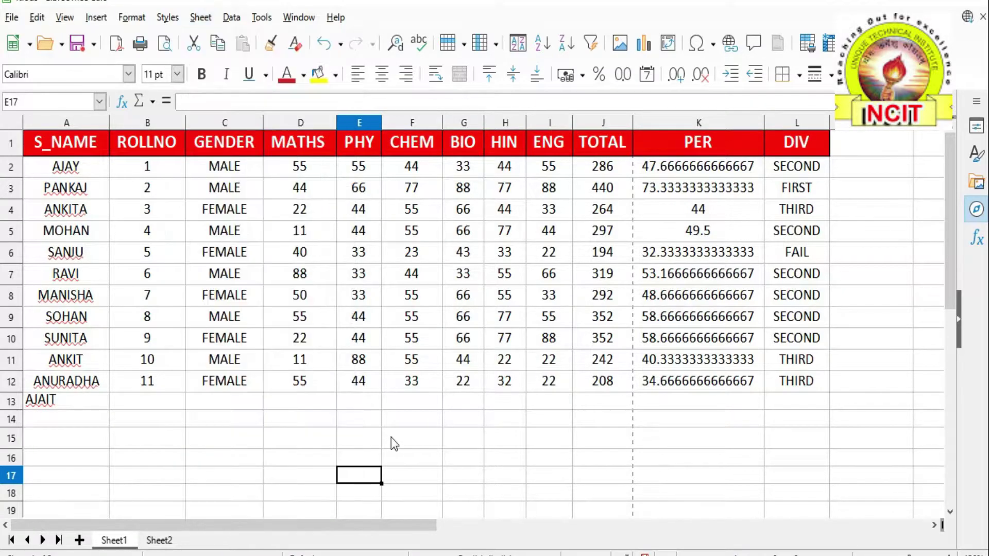
{"action": "left_click", "coordinate": [262, 17]}
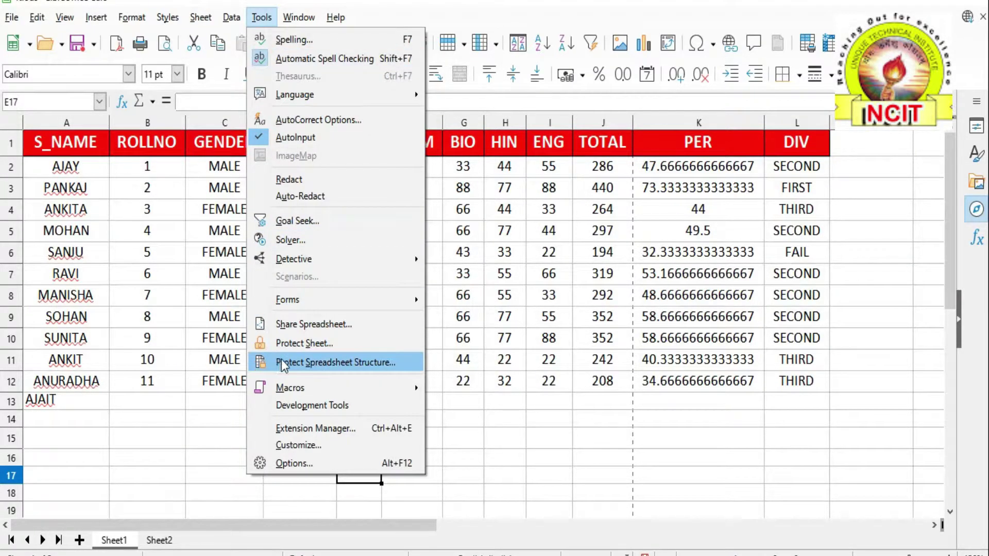
Lock the workbook with Protect Spreadsheet Structure, entering and confirming a password
{"action": "left_click", "coordinate": [345, 362]}
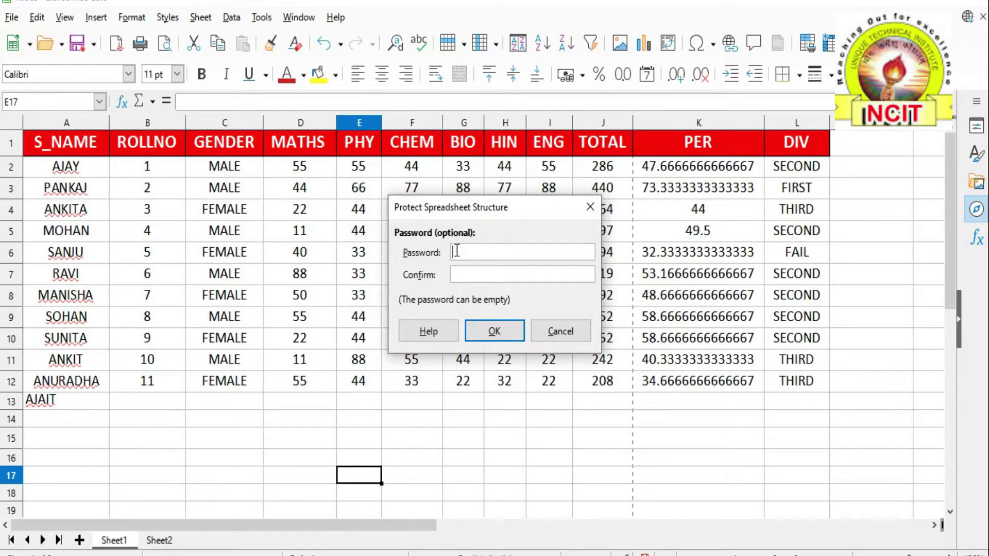
{"action": "left_click", "coordinate": [461, 270]}
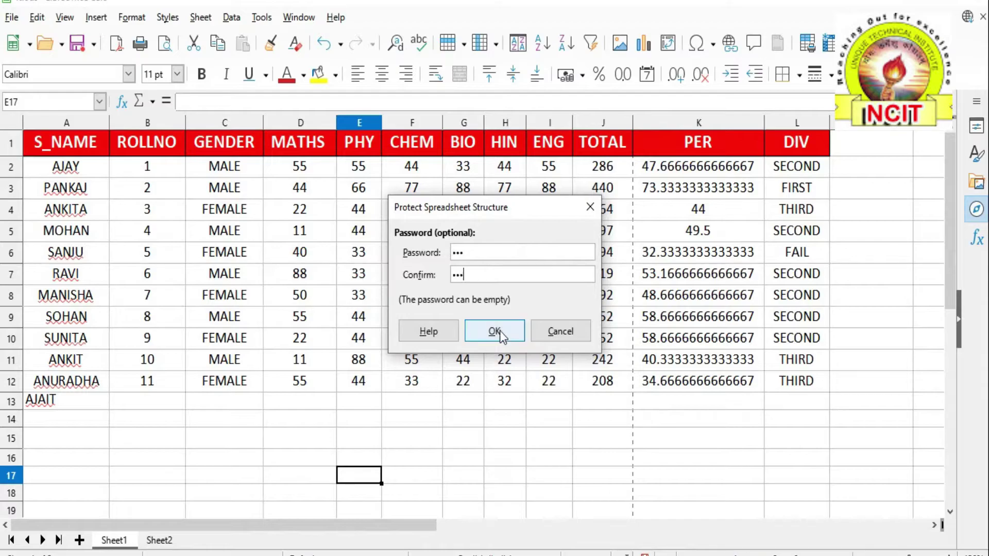
{"action": "left_click", "coordinate": [496, 333]}
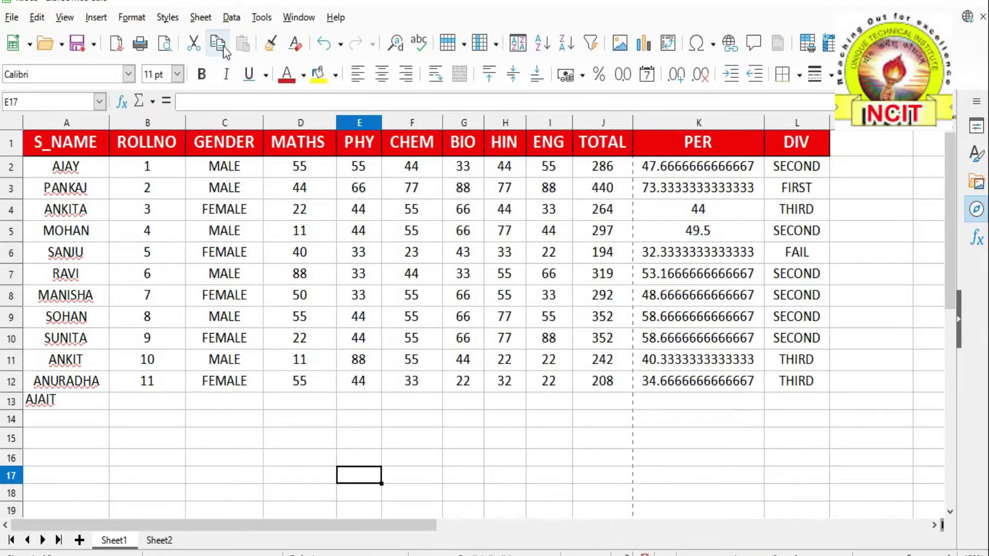
Check that the Sheet menu's insert, delete and rename sheet commands are greyed out, then return to Tools
{"action": "left_click", "coordinate": [201, 17]}
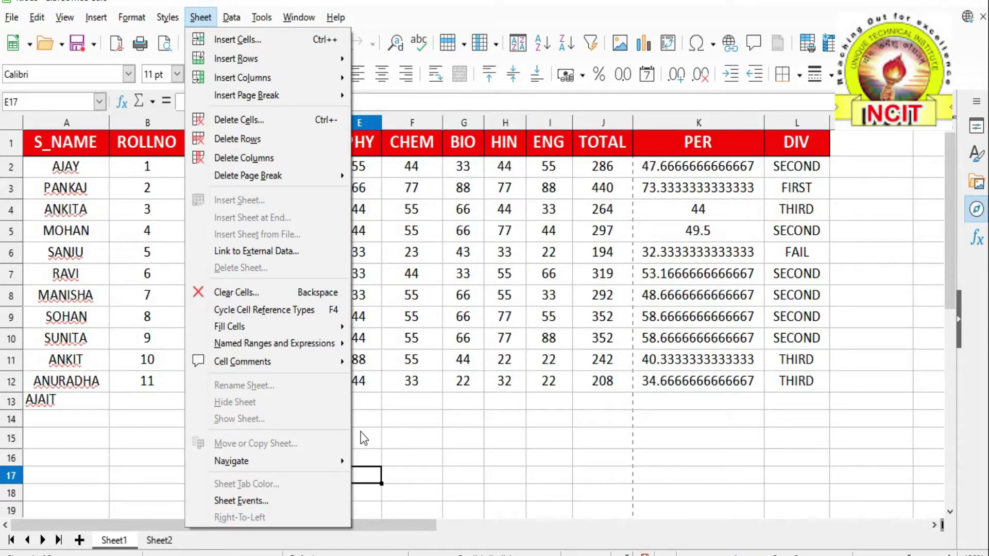
{"action": "left_click", "coordinate": [200, 17]}
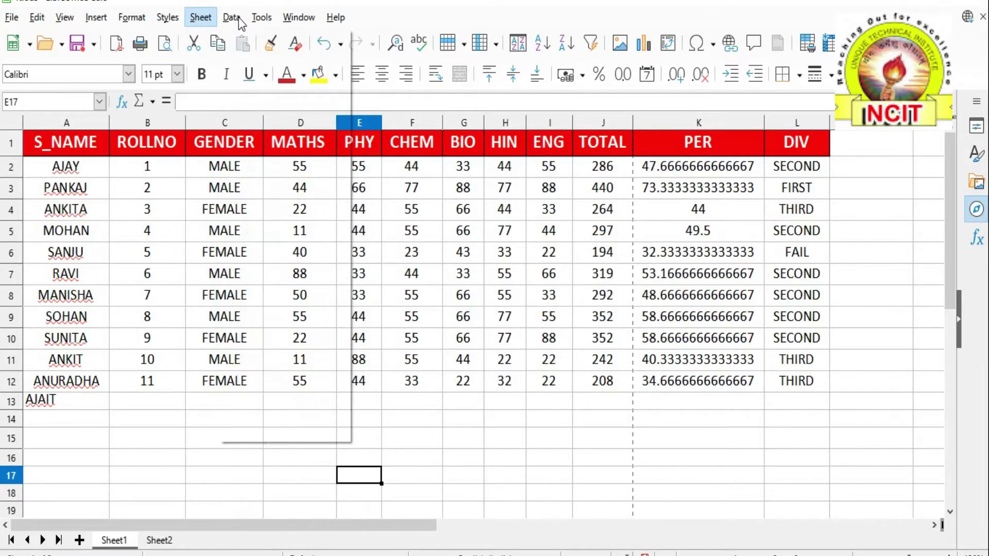
{"action": "left_click", "coordinate": [261, 17]}
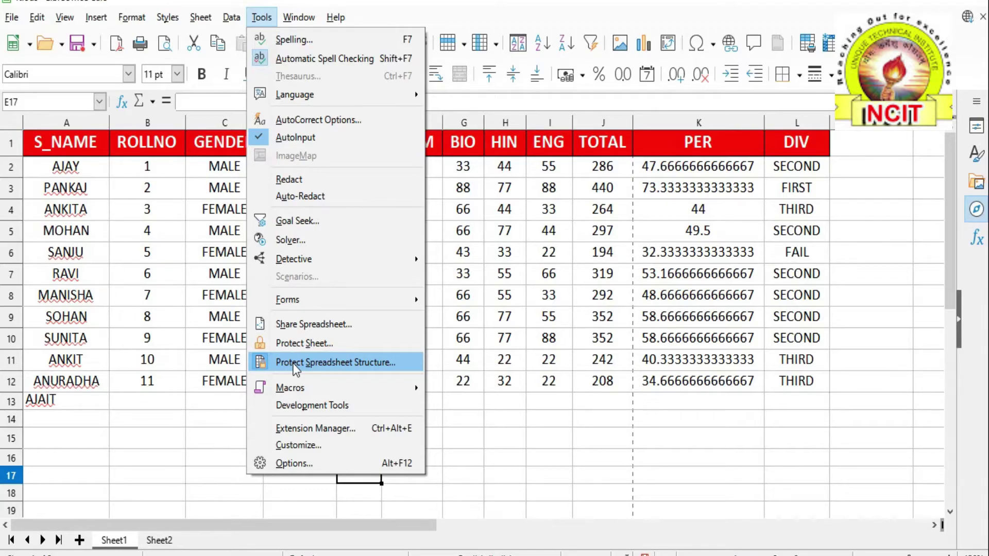
Remove the structure protection by entering the password in the Unprotect dialog
{"action": "left_click", "coordinate": [295, 364]}
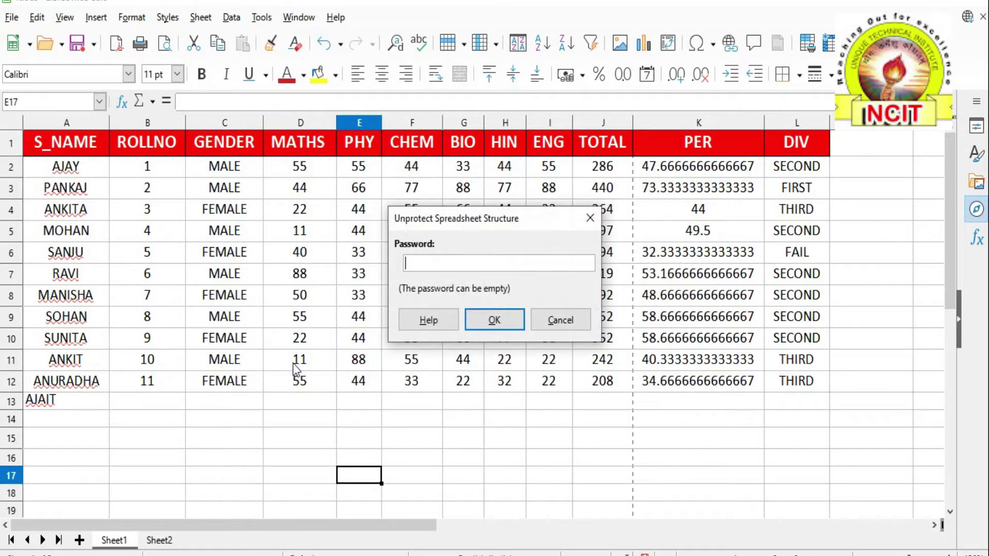
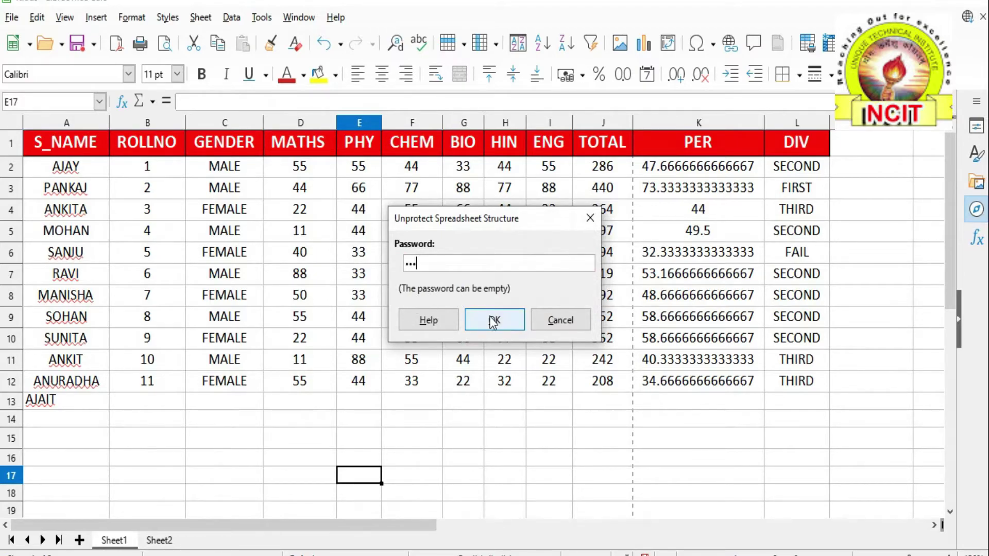
{"action": "left_click", "coordinate": [494, 320]}
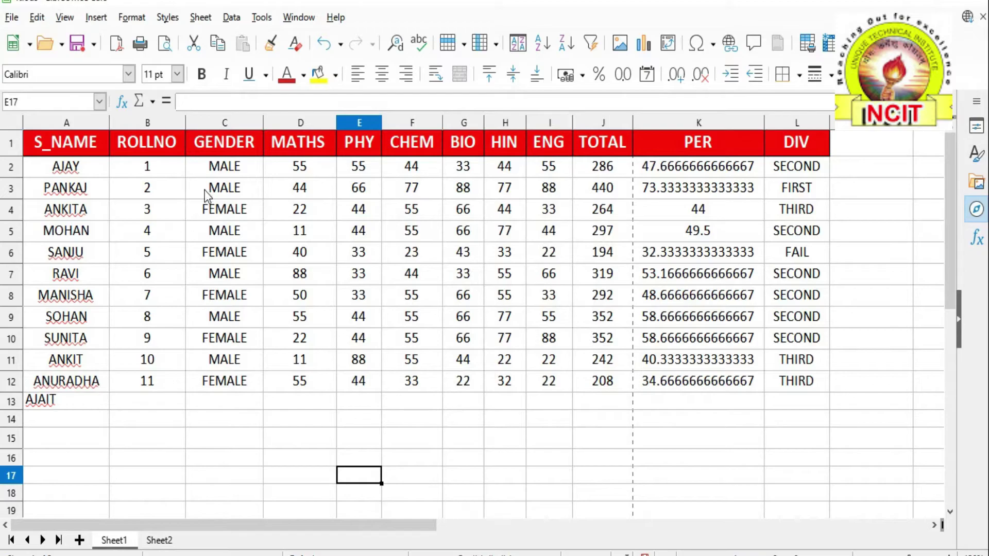
Confirm in the Sheet menu that inserting, deleting and renaming sheets are enabled again
{"action": "left_click", "coordinate": [201, 18]}
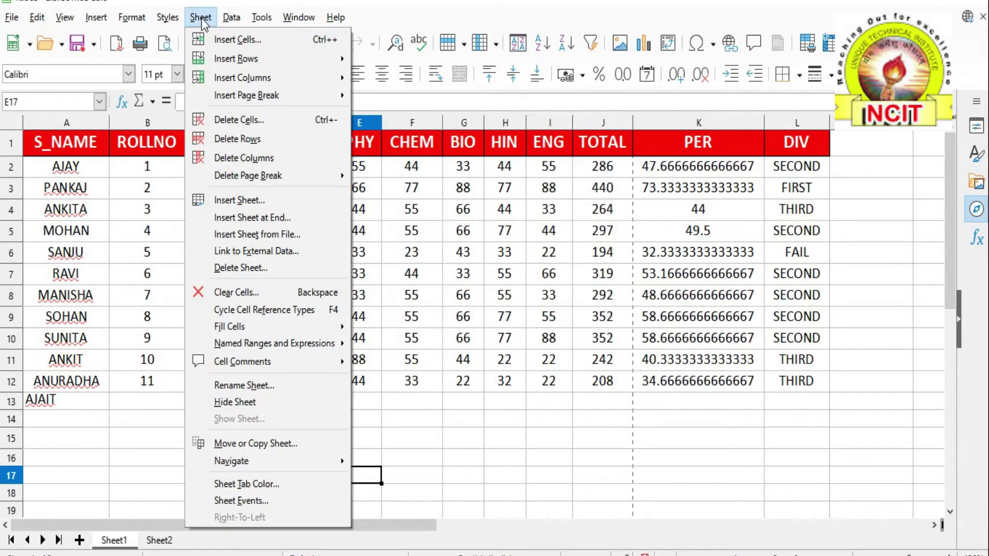